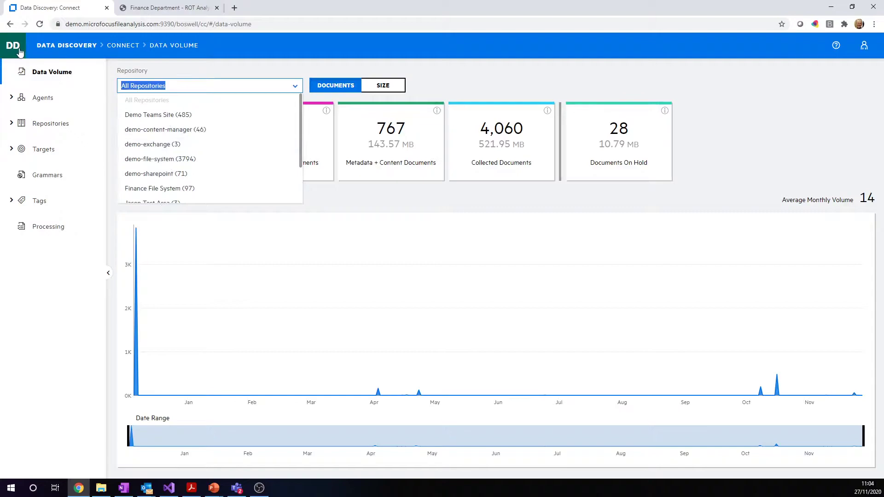
- Switch from the Connect module to the Manage module's workspace list
click(10, 51)
click(35, 129)
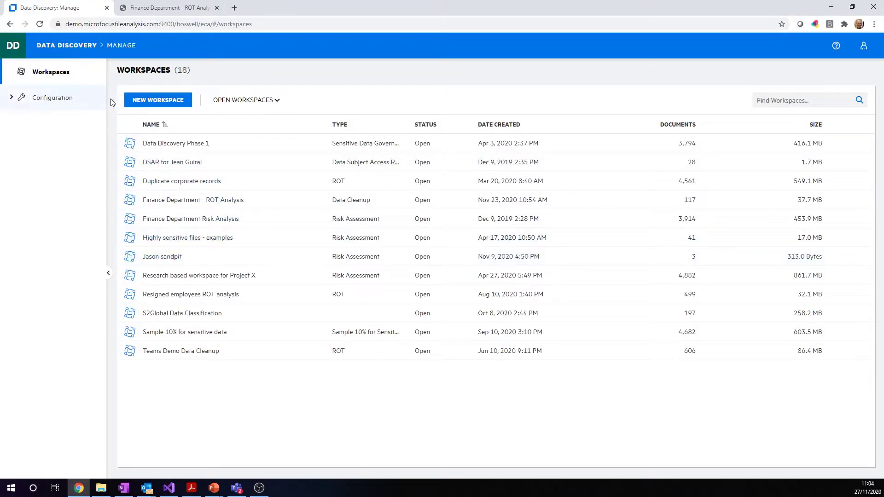
click(147, 101)
click(339, 169)
text(Du)
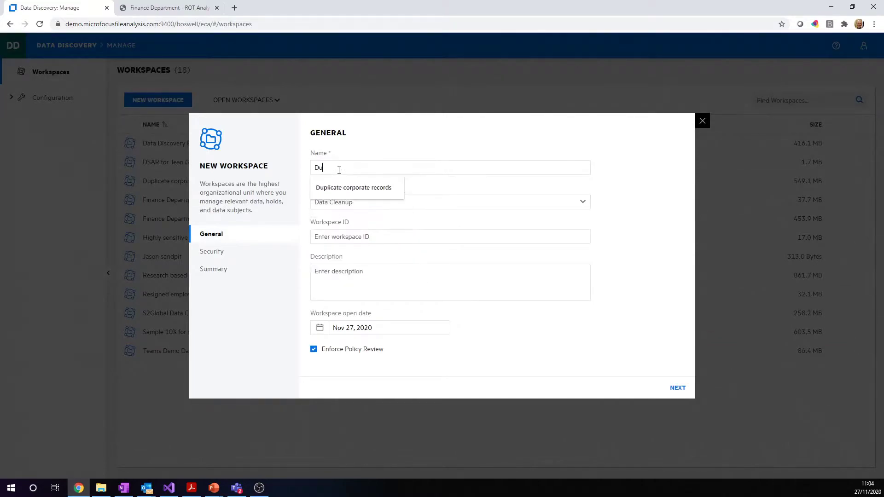
text(plicate corporate records)
click(346, 190)
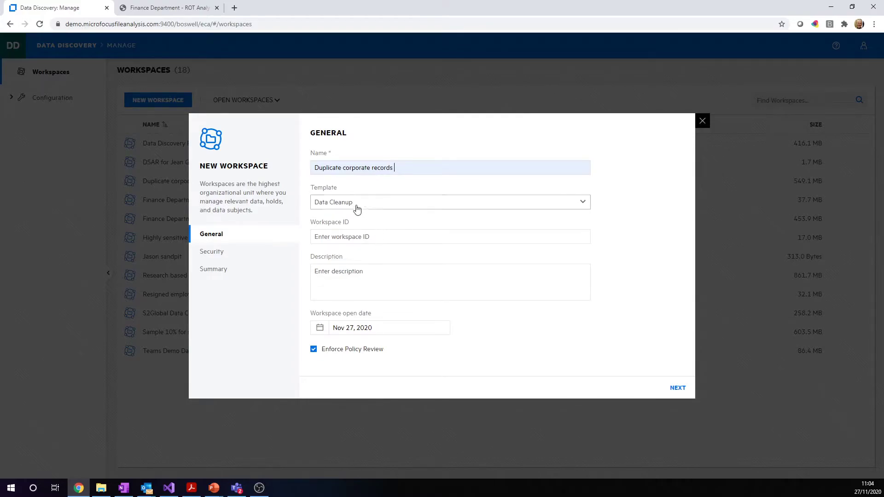
click(703, 122)
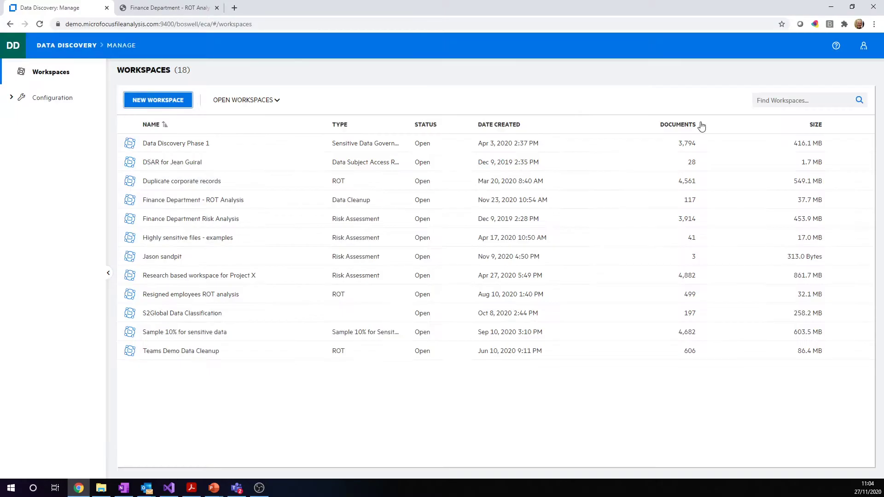
- Open the existing "Duplicate corporate records" workspace and review its data sources and its content by file type
click(190, 182)
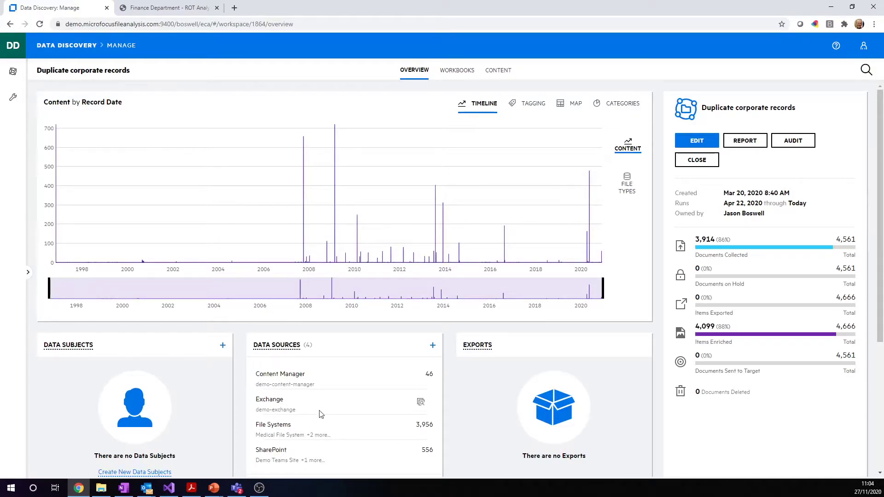
click(283, 346)
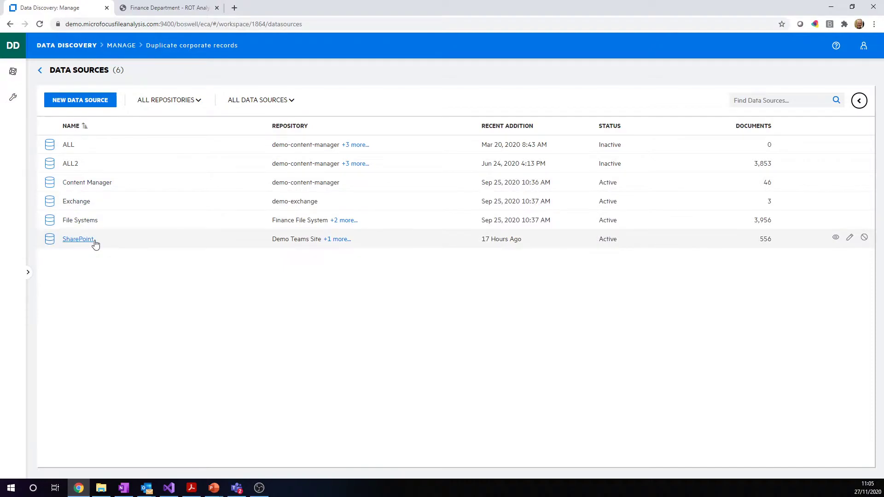
click(39, 70)
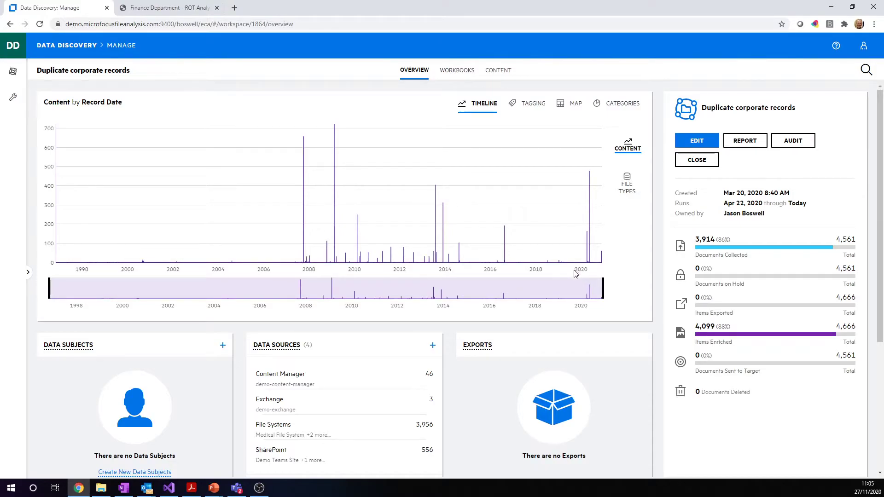
click(627, 186)
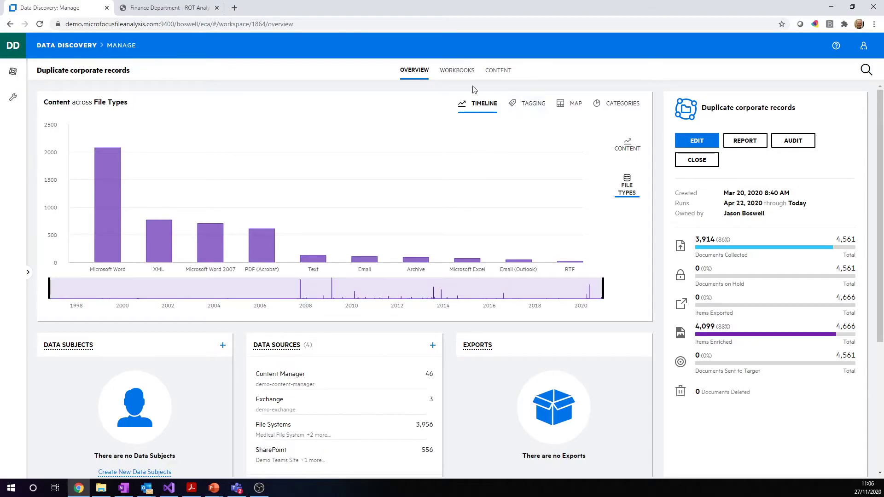
- Start a new workbook named "Duplicate Corporate Records" with category Redundant and type Task
click(461, 73)
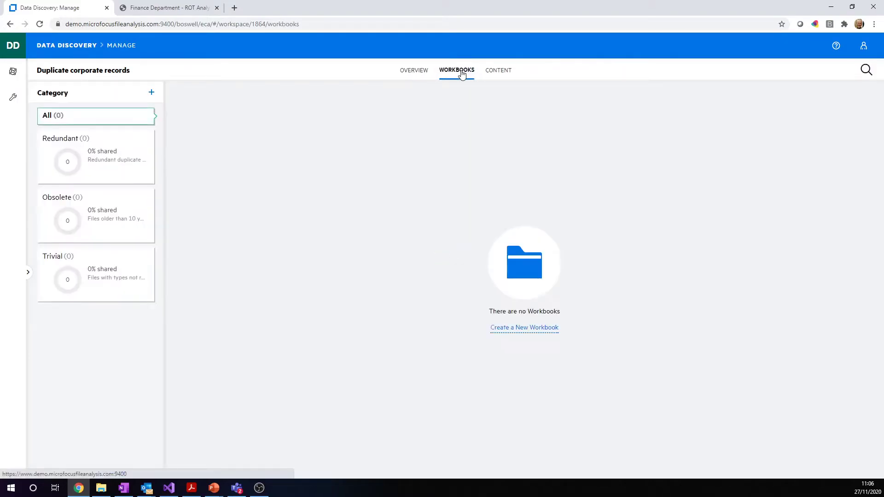
click(537, 328)
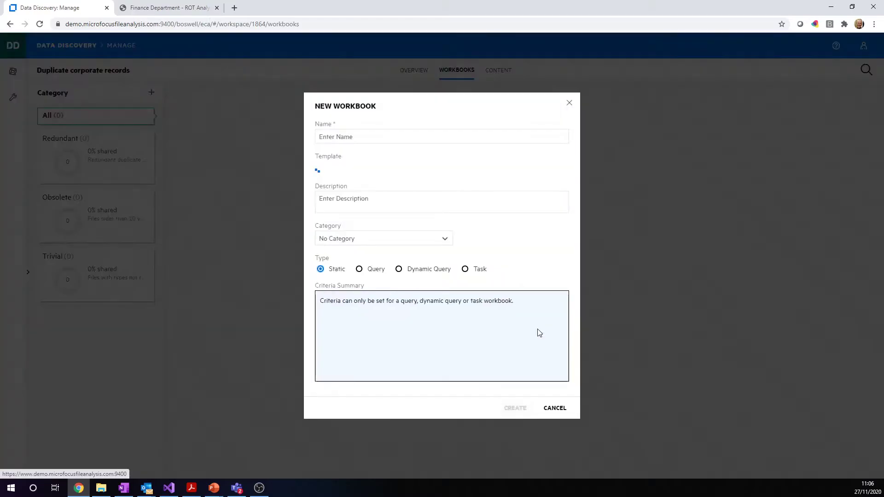
click(338, 139)
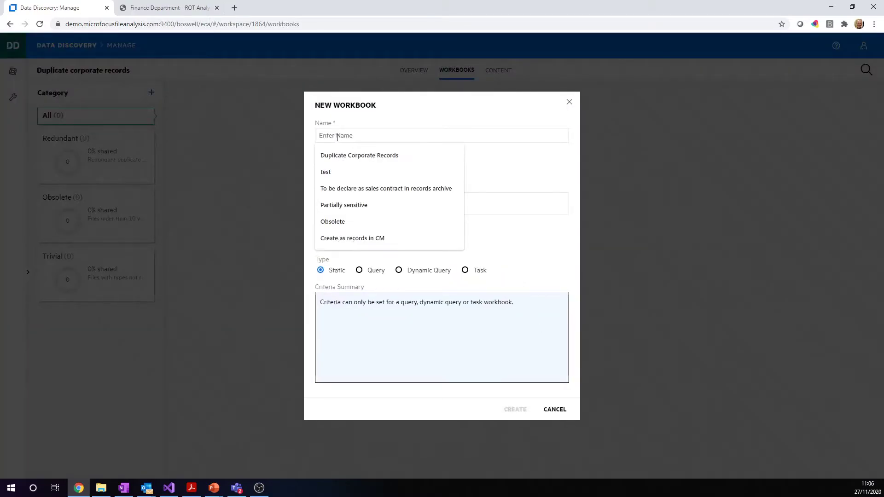
click(342, 152)
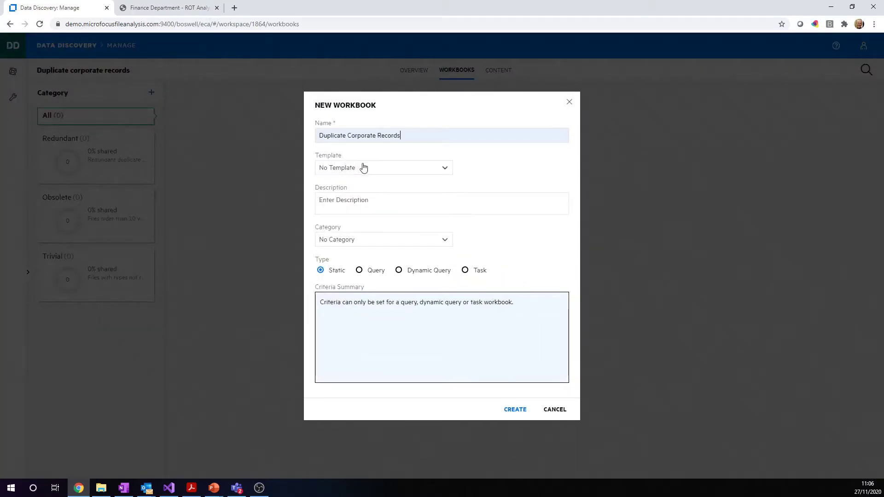
click(351, 242)
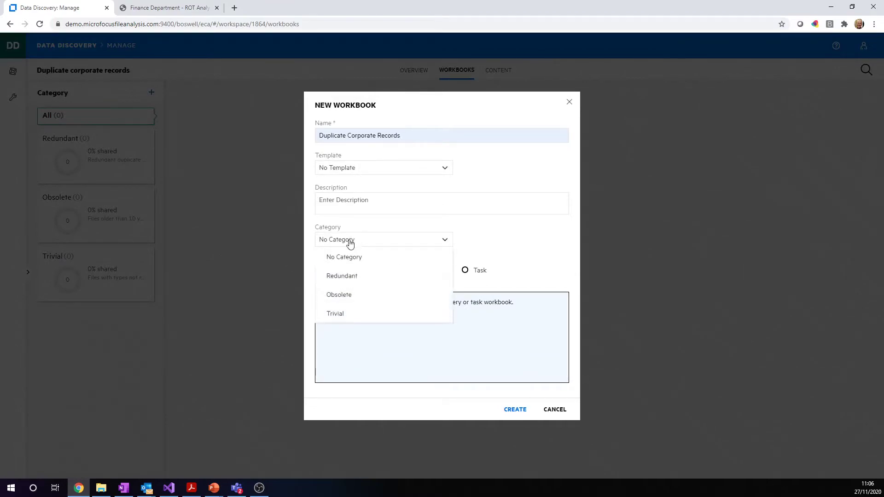
click(350, 275)
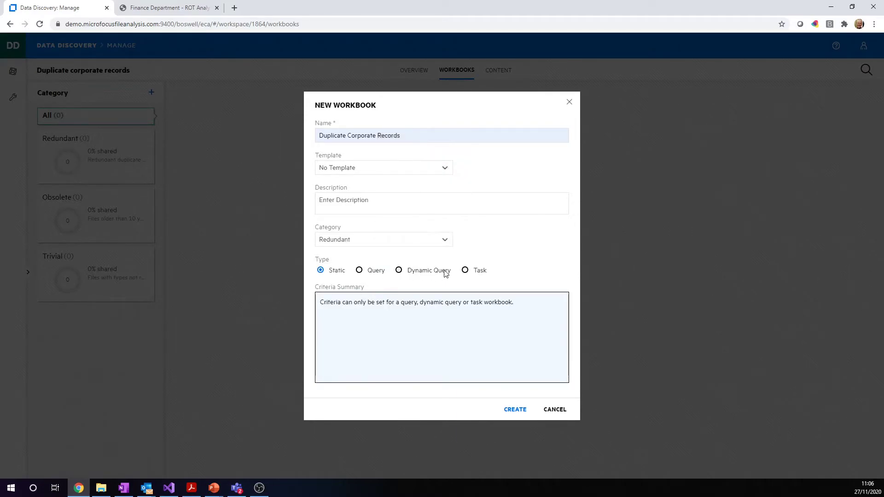
click(465, 270)
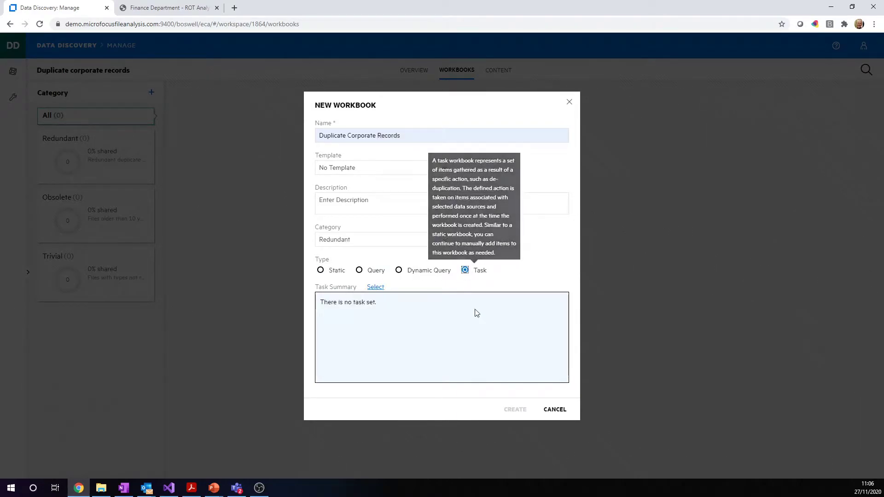
- Set the task to only compare against official records, using Content Manager as the compare set, and create the workbook
click(376, 288)
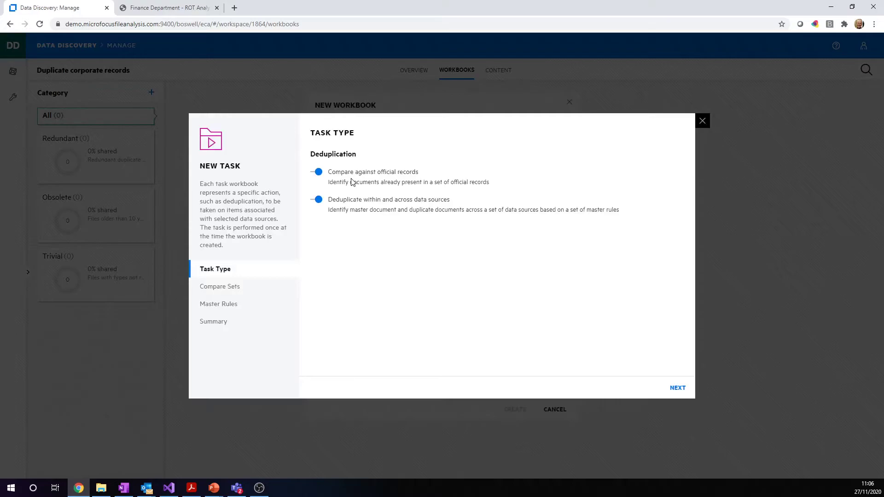
click(319, 200)
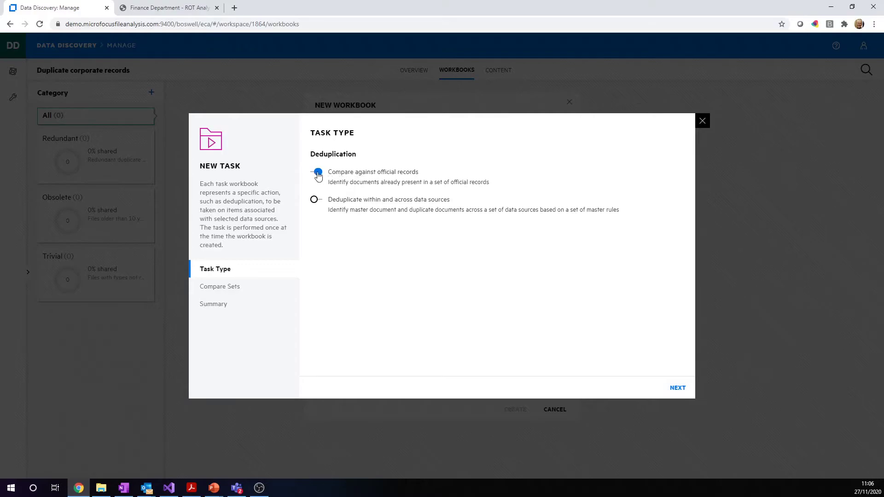
click(681, 390)
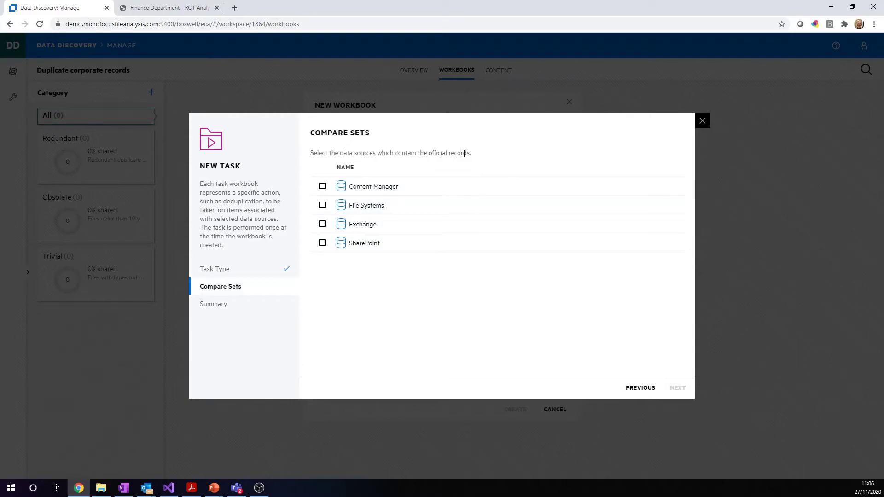
click(322, 189)
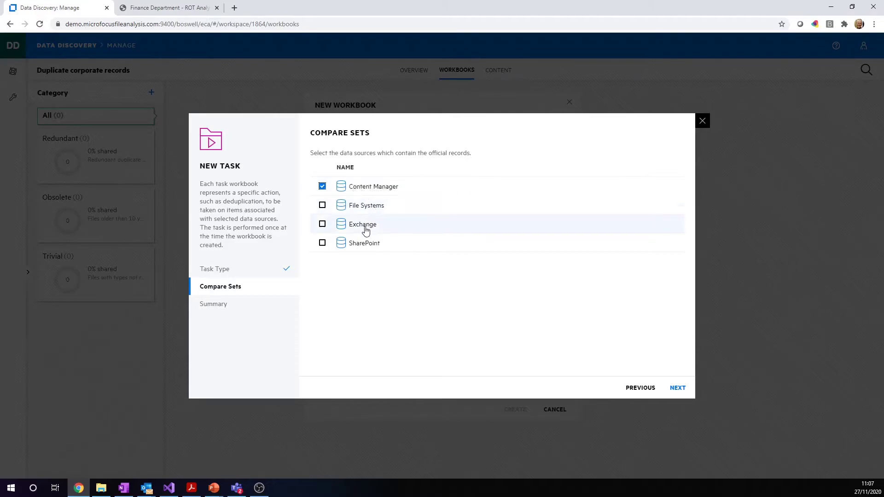
click(680, 389)
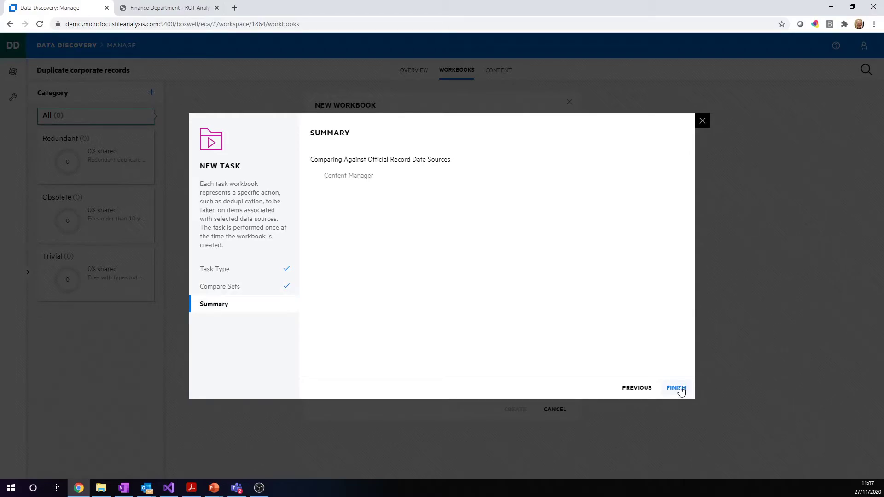
click(680, 389)
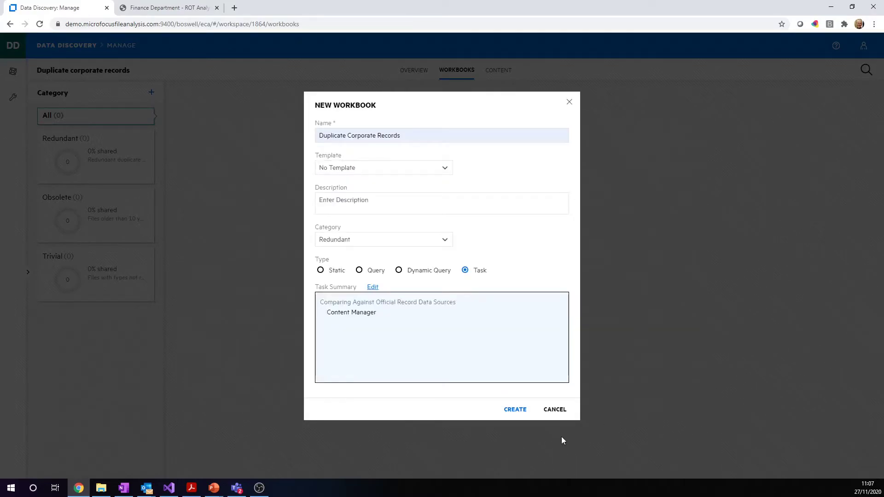
click(513, 410)
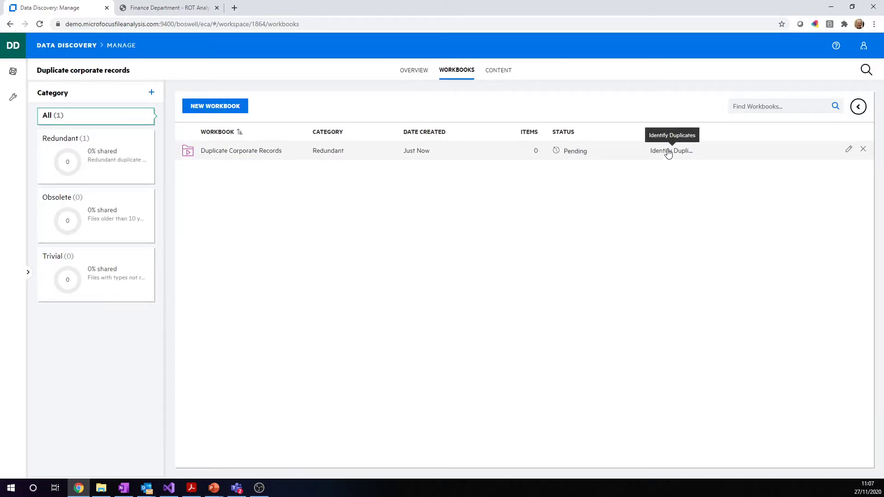
- Check the Duplicate Corporate Records workbook's activity history and refresh the workbook list
click(858, 108)
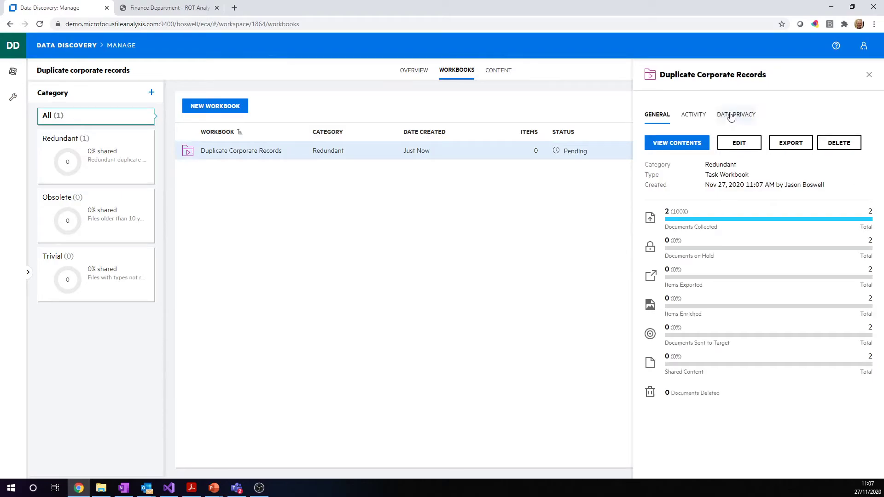
click(692, 115)
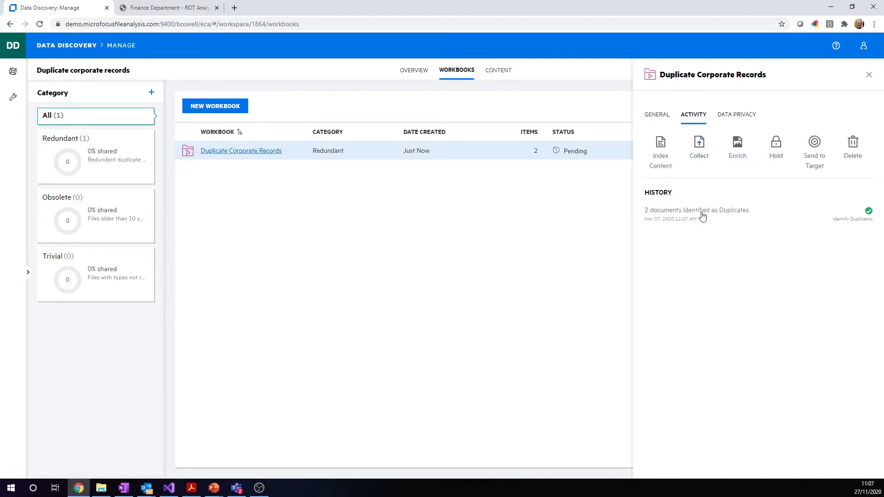
click(40, 26)
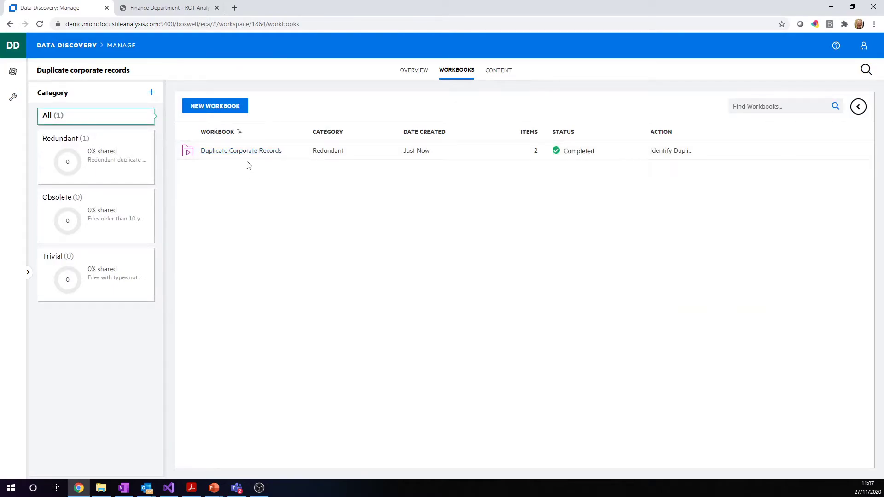
- Examine the workbook's Operations Report and Finance Report documents, including their duplication details, workspace information, document properties and dates
click(239, 151)
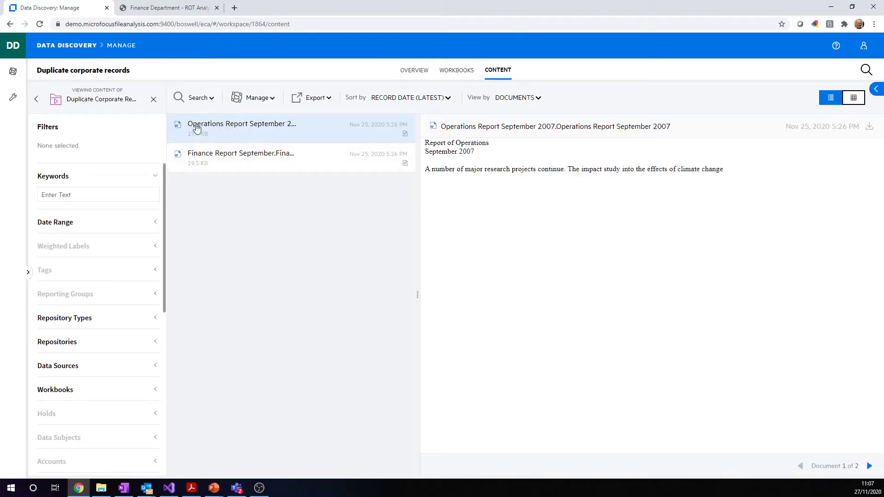
click(292, 156)
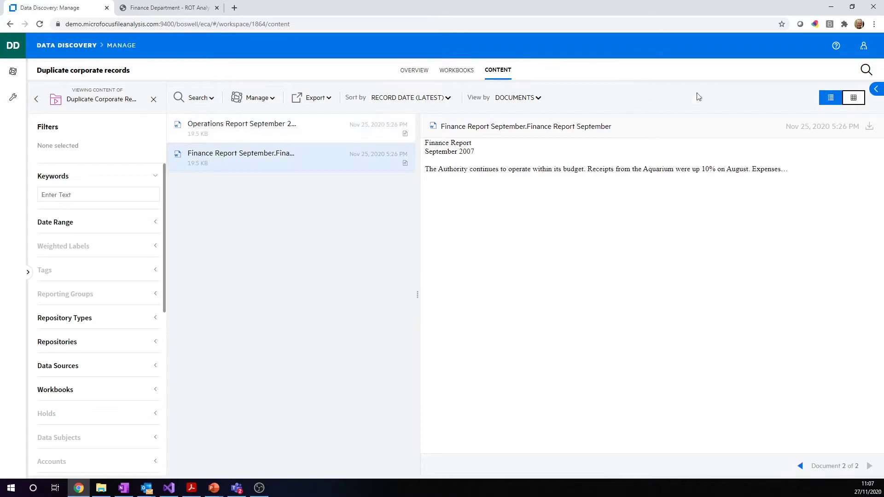
click(876, 91)
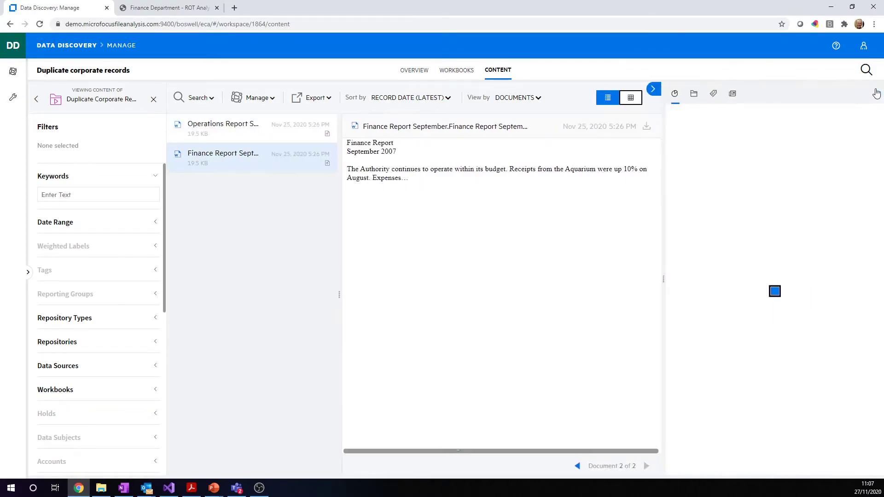
click(733, 95)
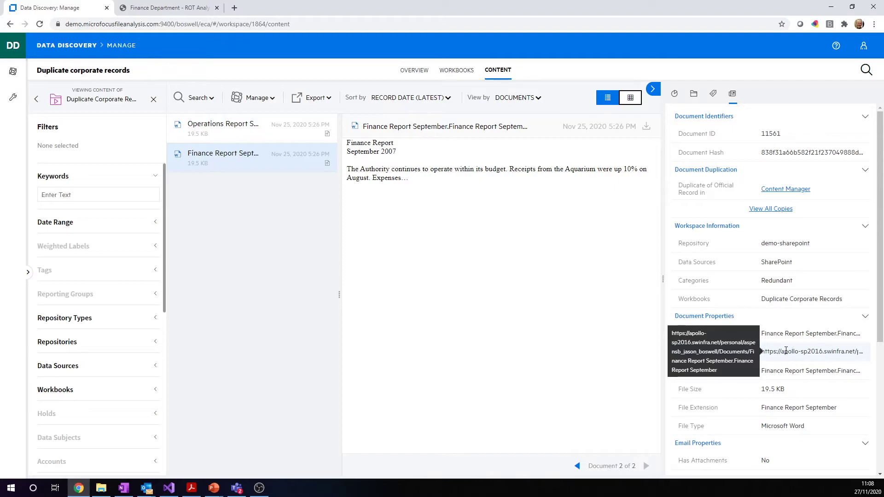
click(246, 133)
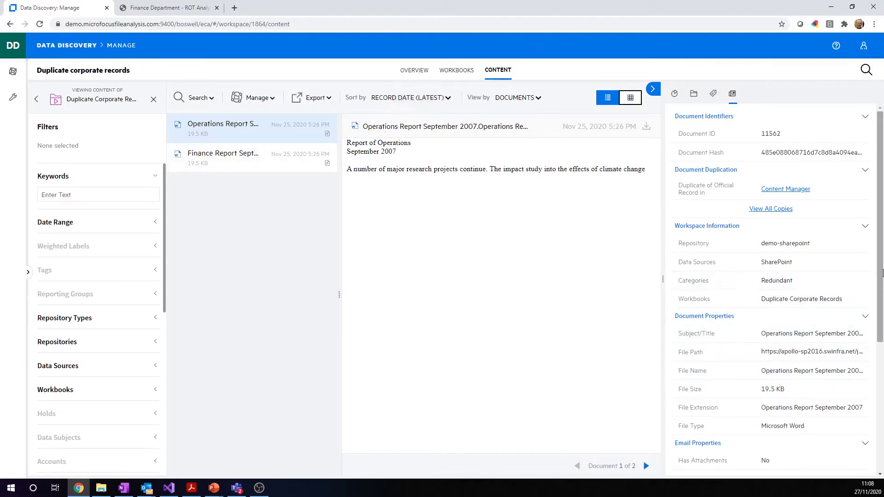
drag(880, 275, 880, 403)
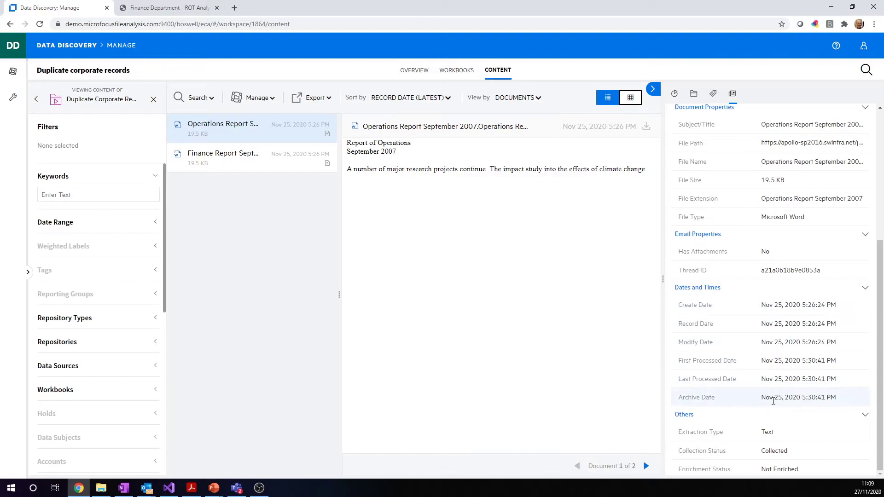
- Prepare a deletion request for the documents in the Duplicate Corporate Records workbook, assign a reviewer, and cancel it without submitting for approval
click(458, 74)
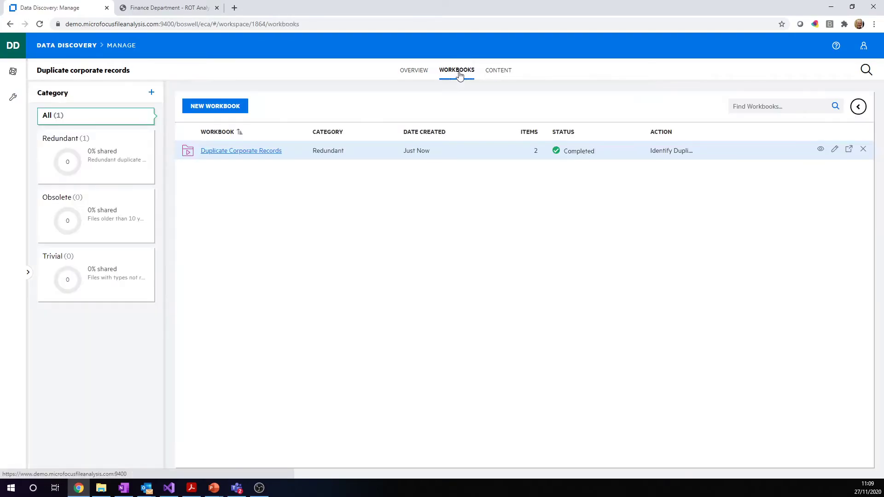
click(859, 107)
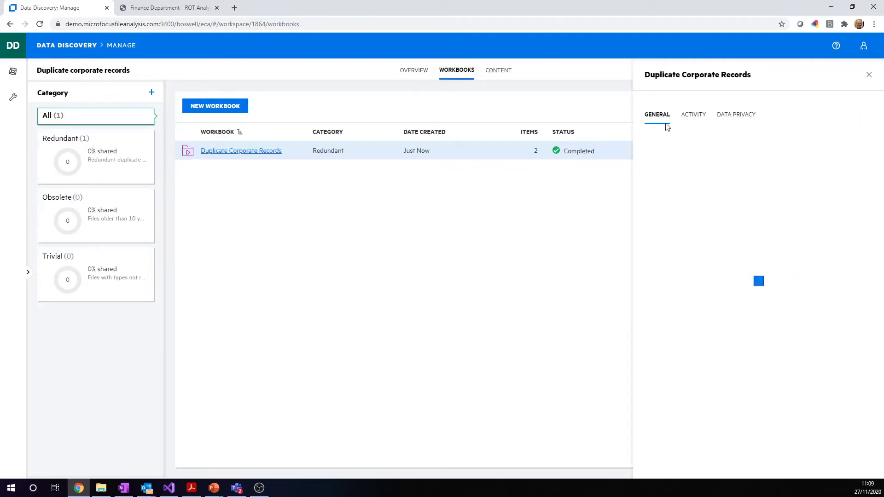
click(697, 119)
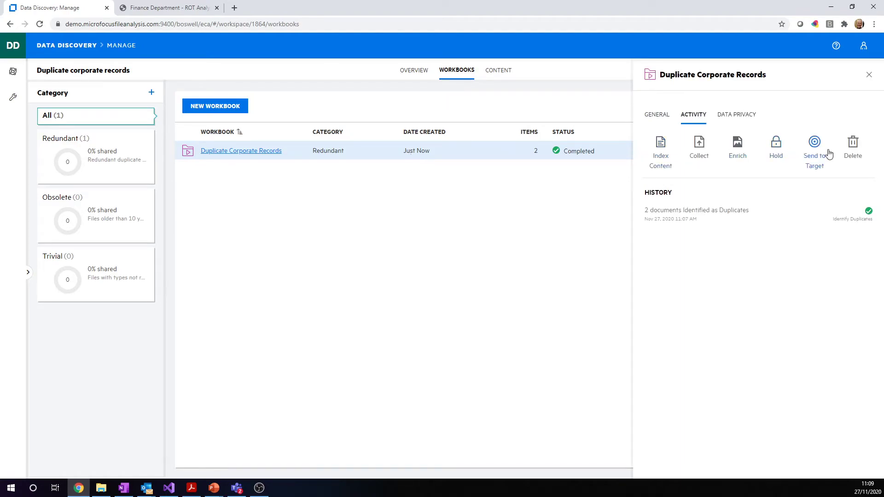
click(852, 153)
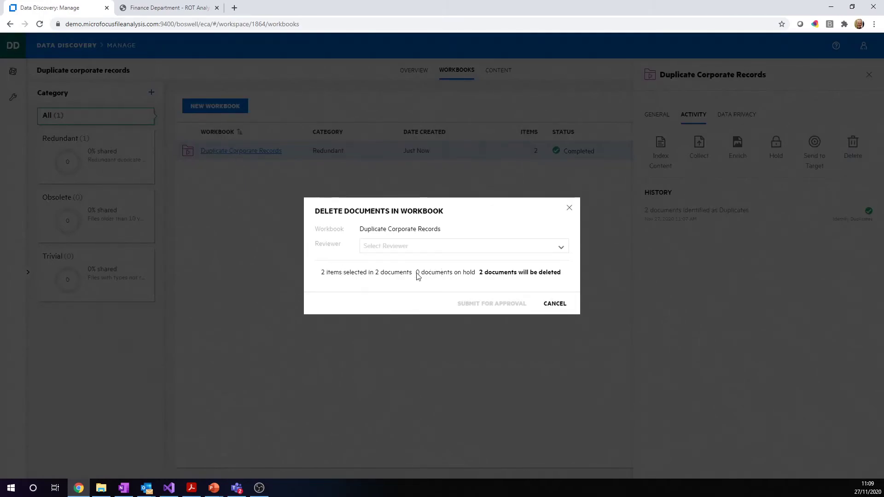
click(564, 249)
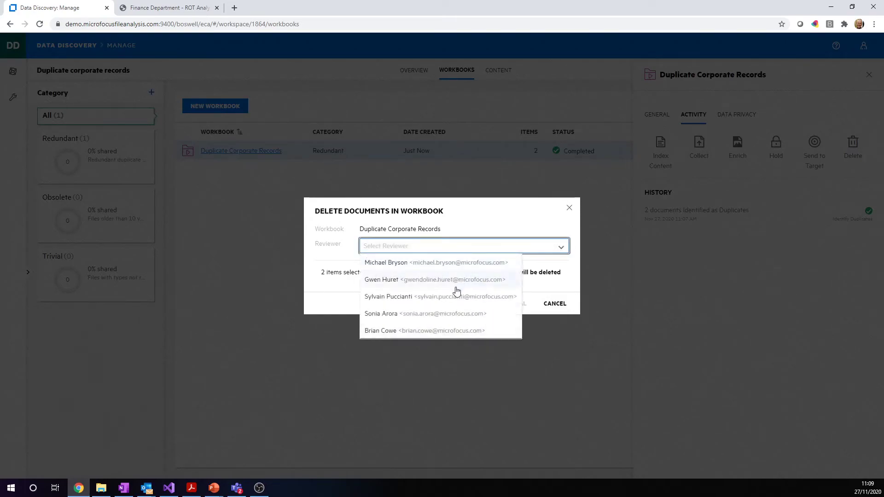
click(423, 281)
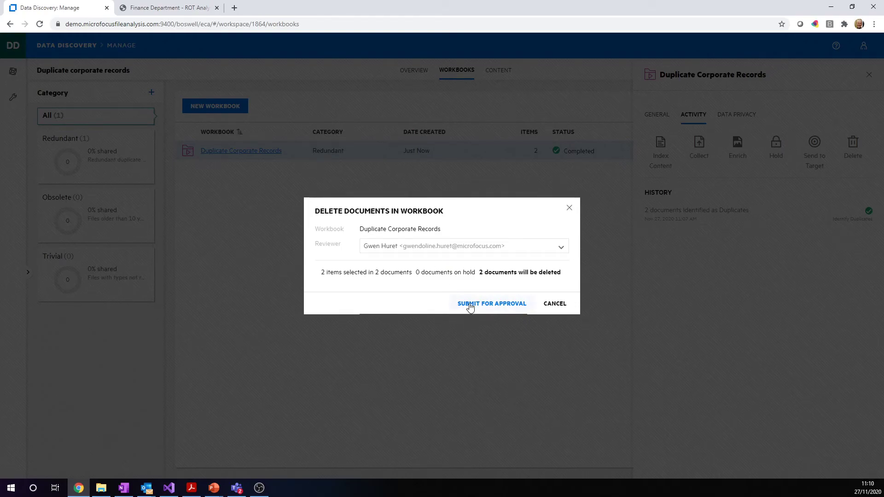
click(561, 305)
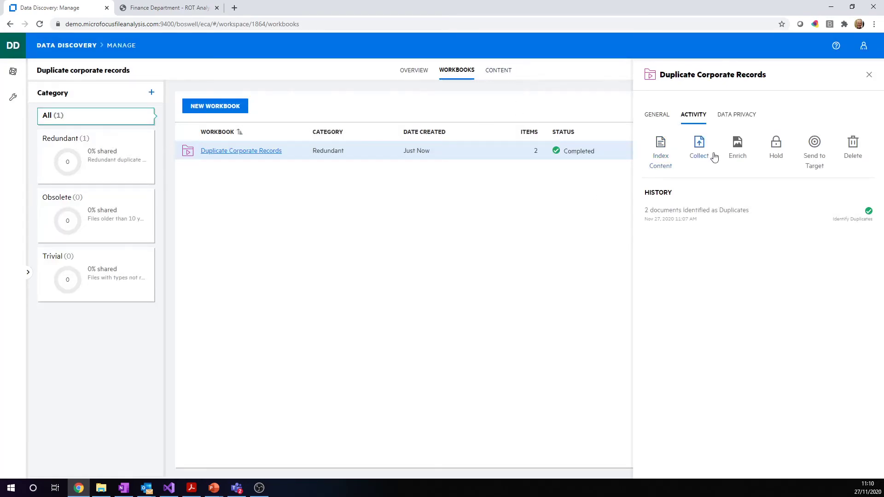
- Generate the Duplicate corporate records workspace report and review the PDF's categories, data sources and workbook summary
click(414, 72)
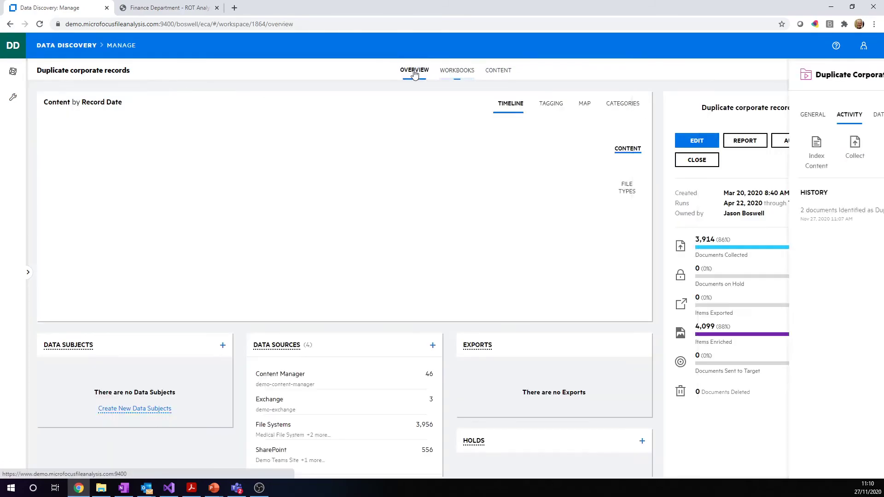
click(744, 144)
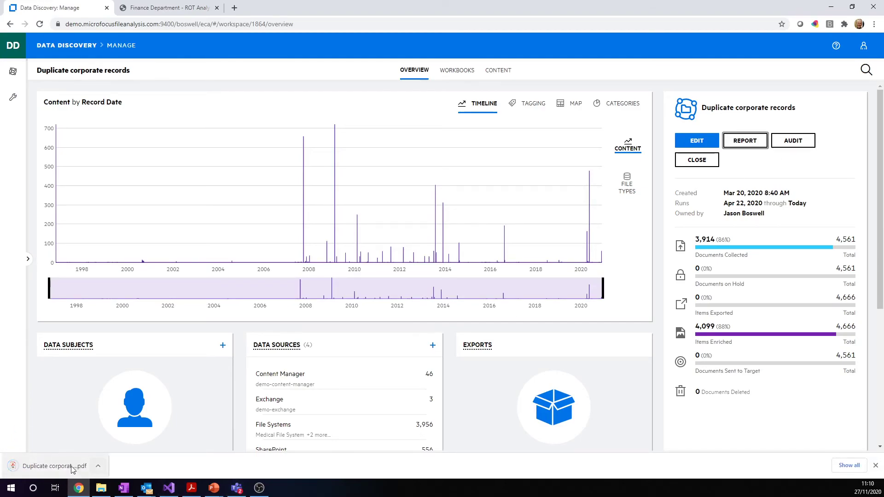
click(54, 466)
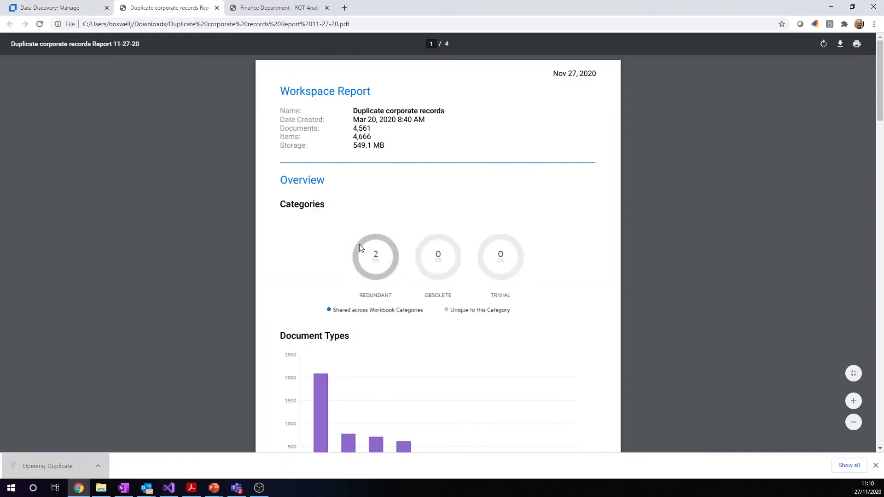
scroll(380, 343, down, 20)
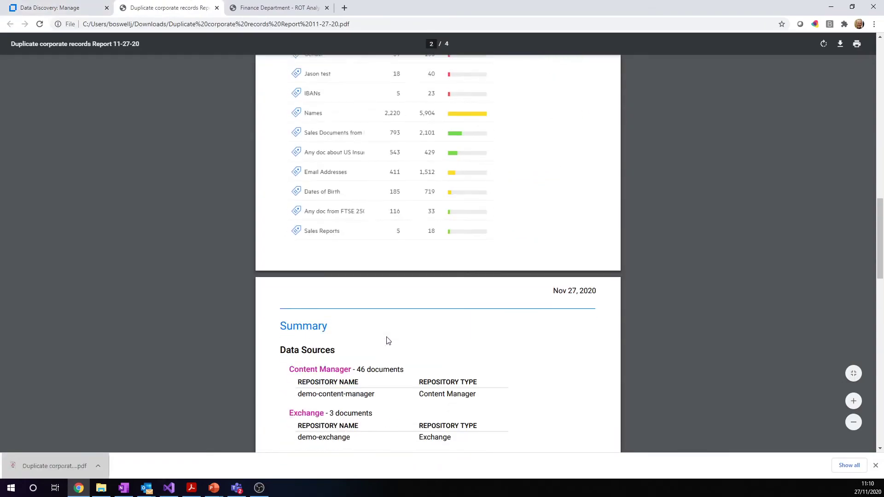
scroll(387, 341, down, 1)
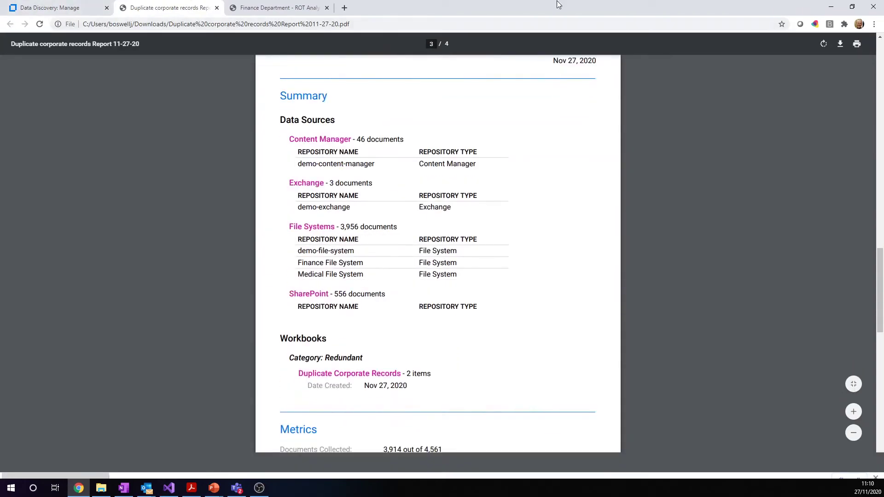
click(59, 8)
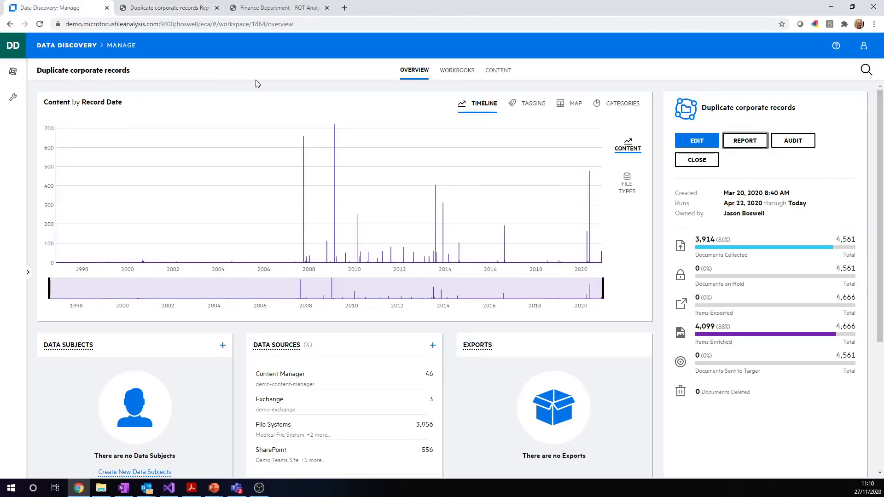
- Check the Duplicate corporate records workspace's audit records and workbook list, and return to the Data Discovery home page
click(795, 141)
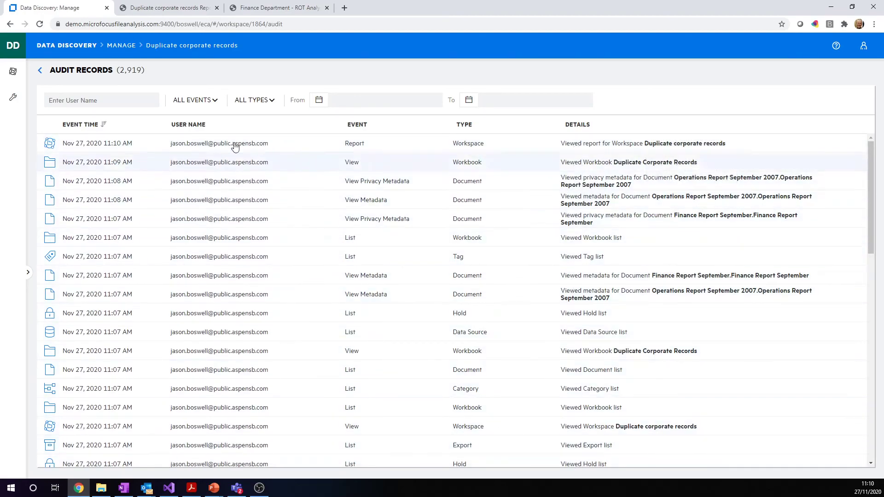
click(40, 72)
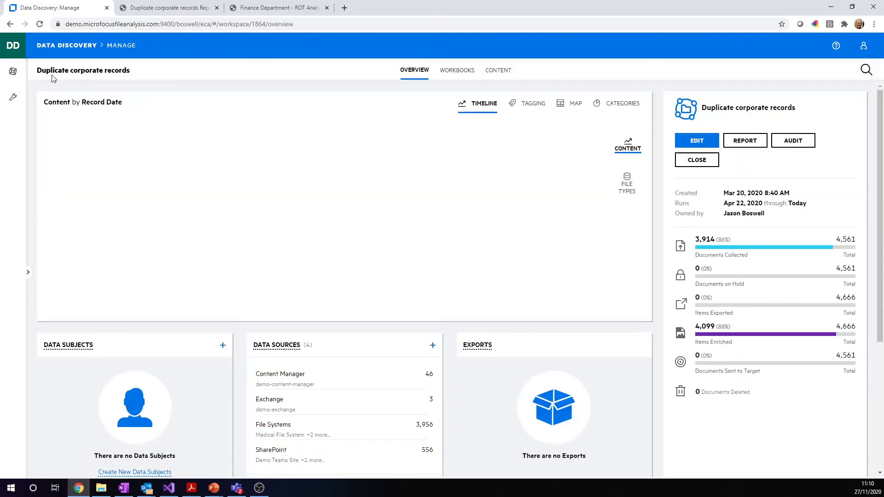
click(462, 72)
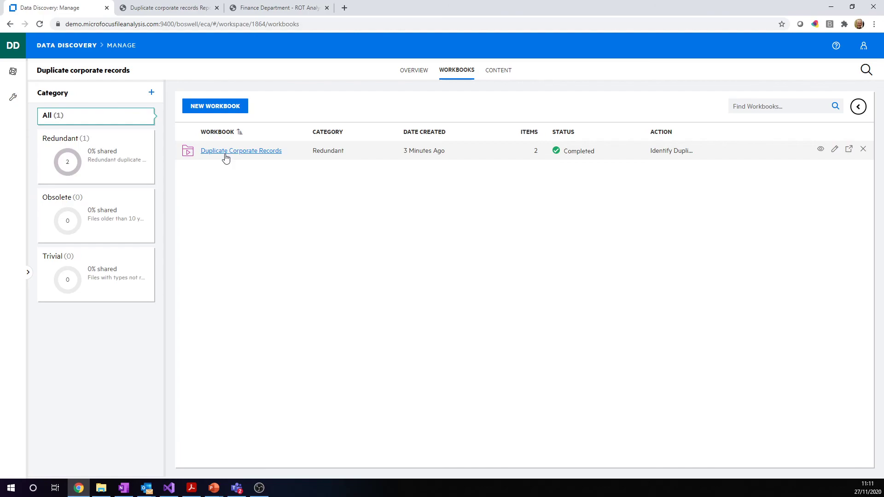
click(13, 48)
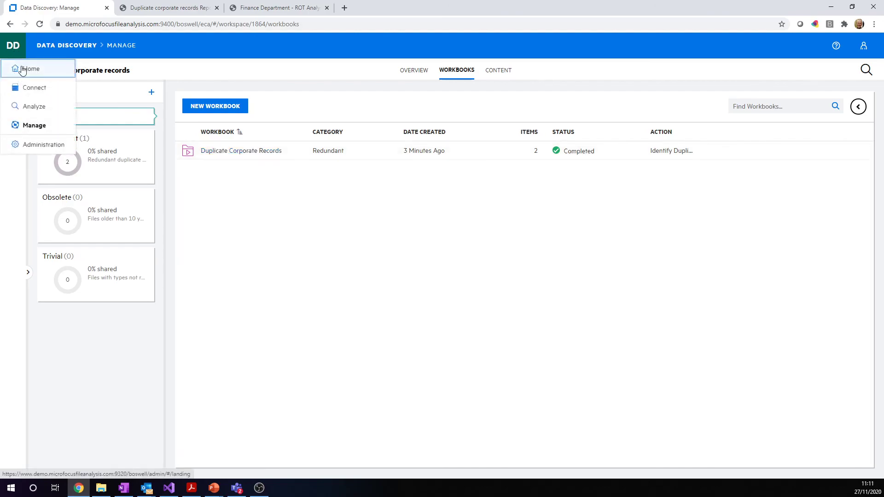
click(22, 70)
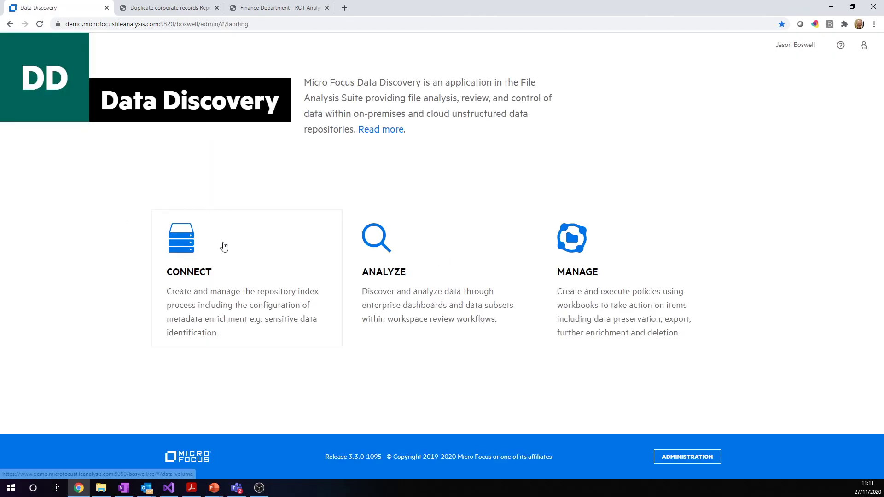